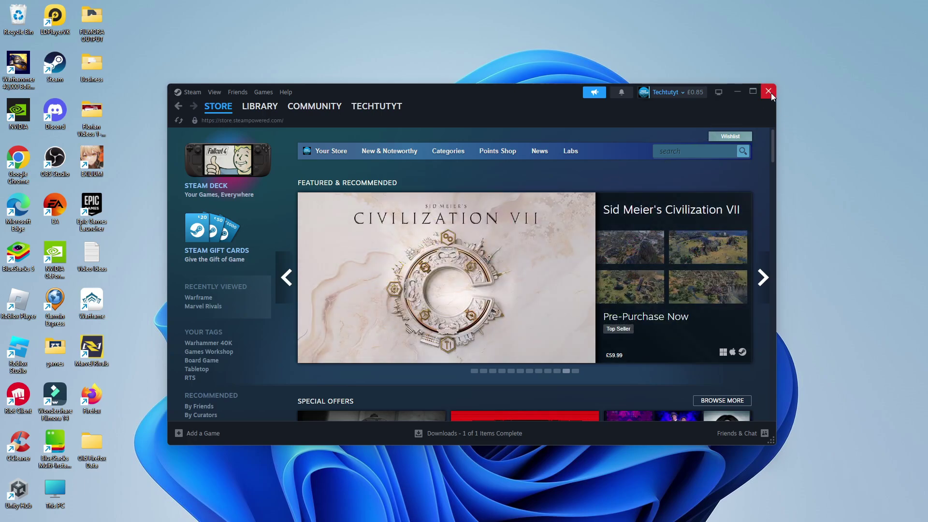
Step: Close the Steam window and launch Task Manager by searching 'TASK MANA'
{"action": "left_click", "coordinate": [770, 93]}
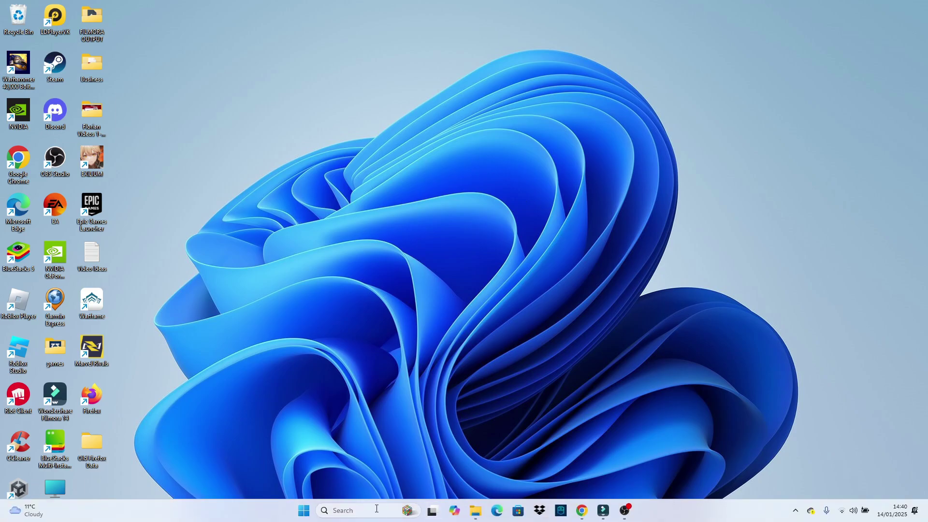
{"action": "left_click", "coordinate": [387, 506]}
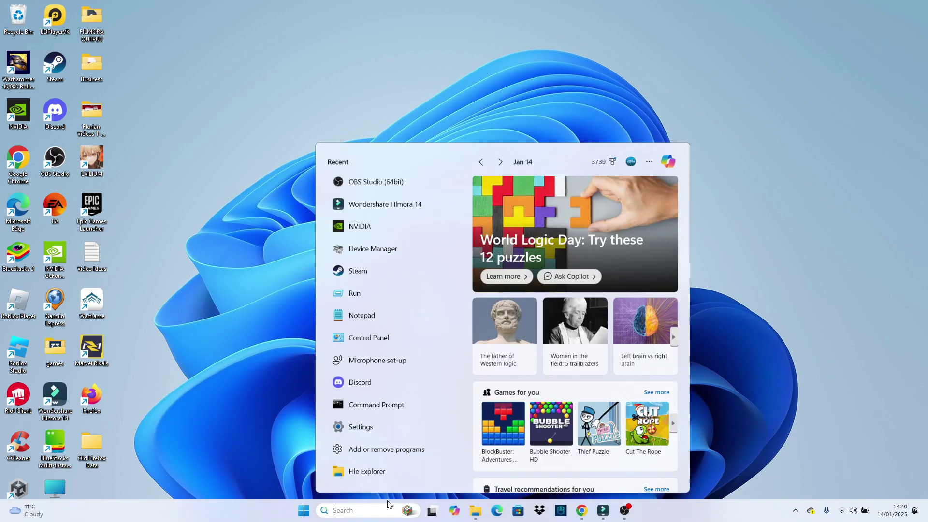
{"action": "type", "text": "TASK MANA"}
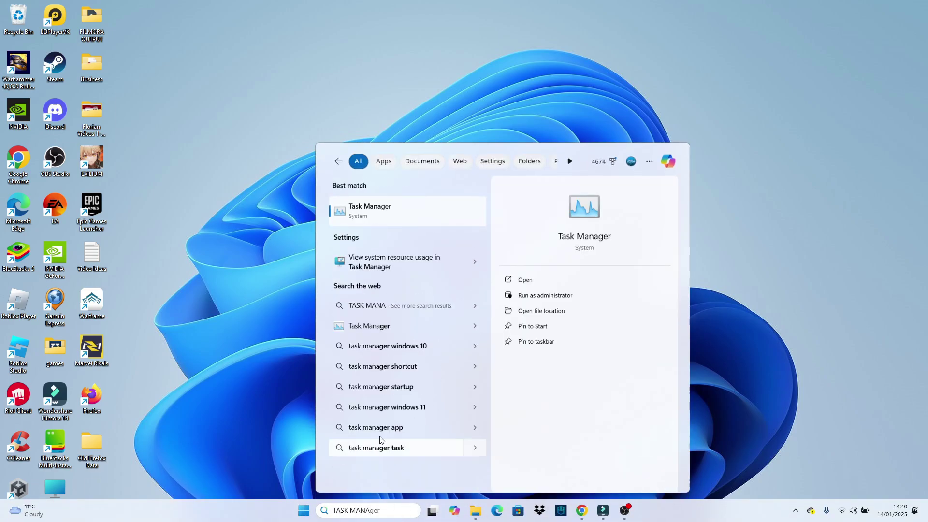
{"action": "left_click", "coordinate": [377, 212]}
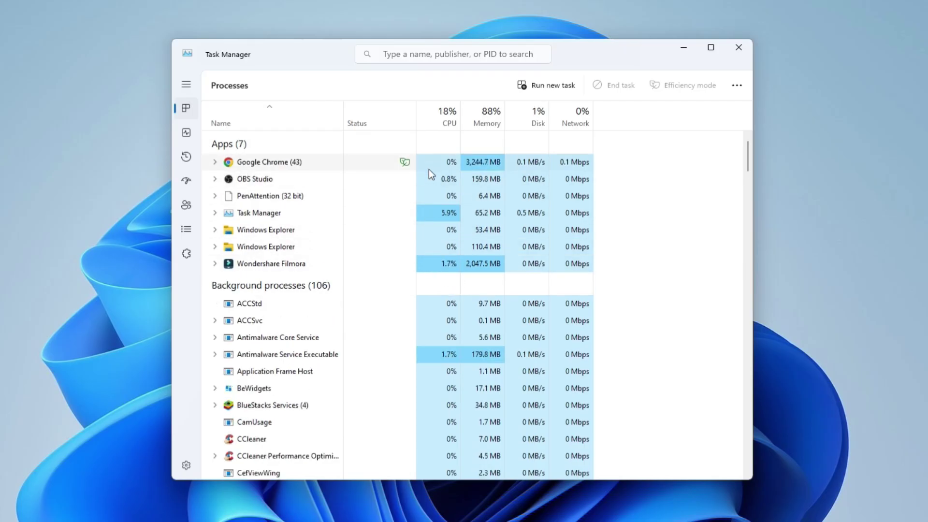
Step: Filter processes by 'STEAM', end Steam (32 bit) and Steam Client WebHelper, then close Task Manager
{"action": "left_click", "coordinate": [416, 55]}
{"action": "type", "text": "STEA"}
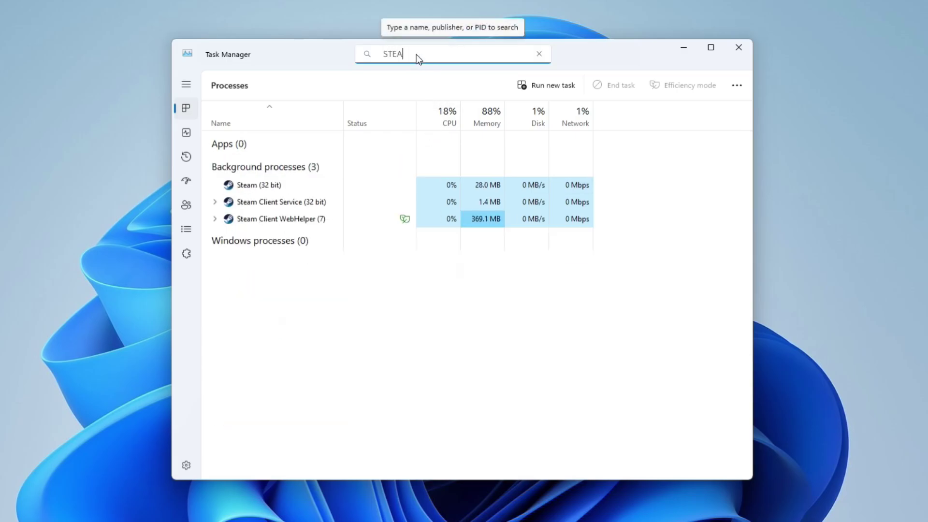
{"action": "type", "text": "M"}
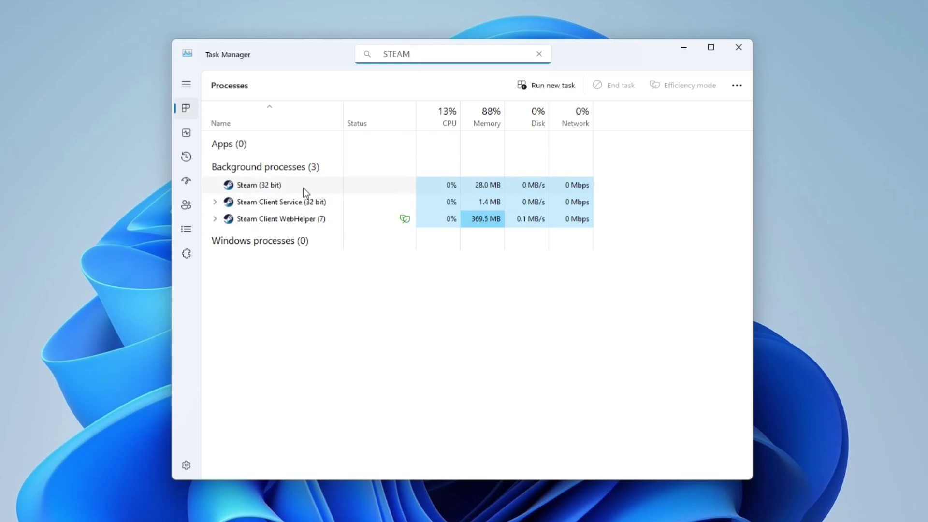
{"action": "left_click", "coordinate": [306, 189]}
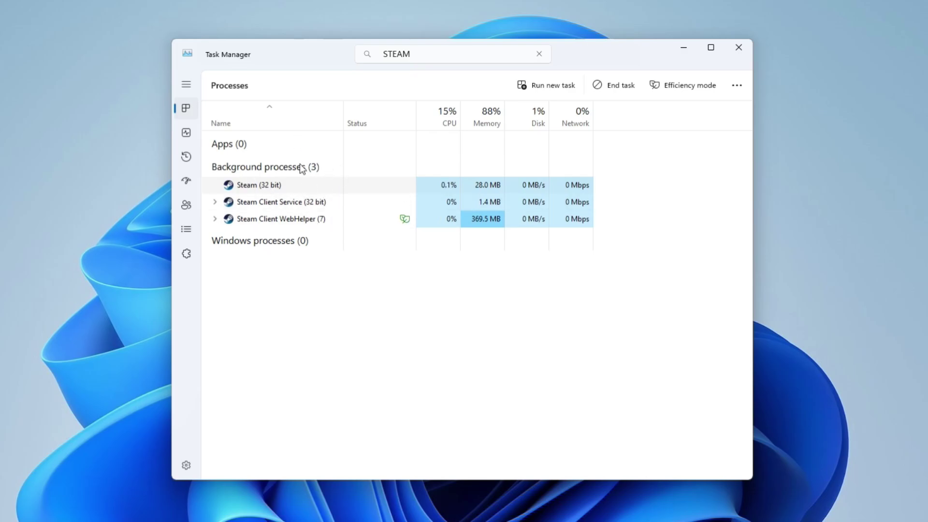
{"action": "left_click", "coordinate": [611, 87]}
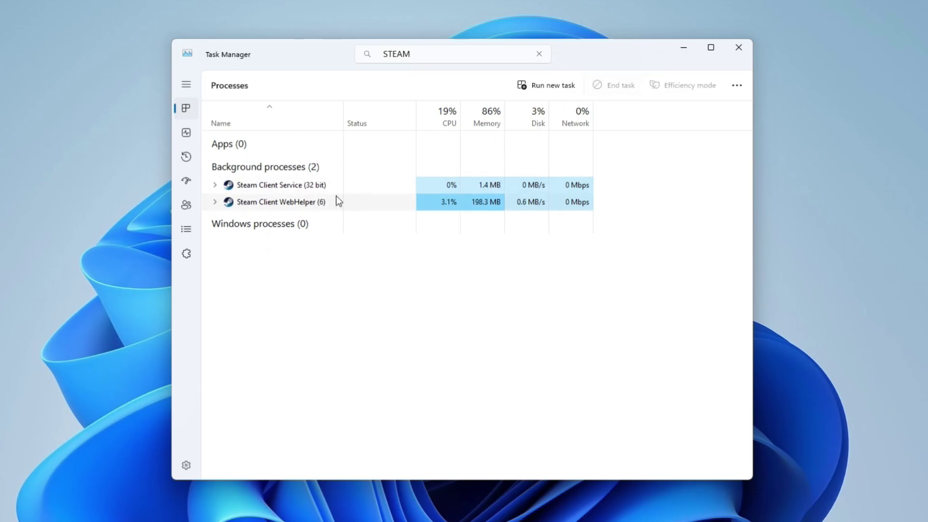
{"action": "left_click", "coordinate": [324, 196]}
{"action": "left_click", "coordinate": [614, 86]}
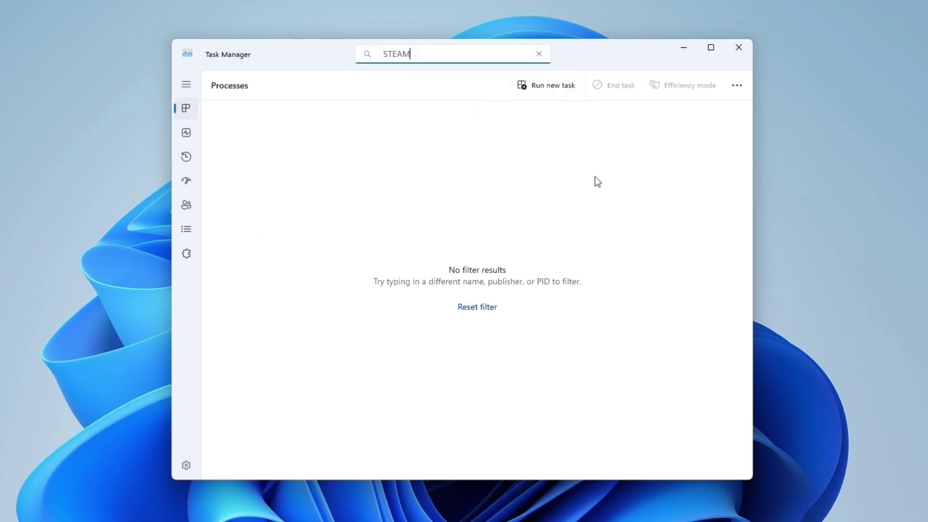
{"action": "left_click", "coordinate": [744, 46]}
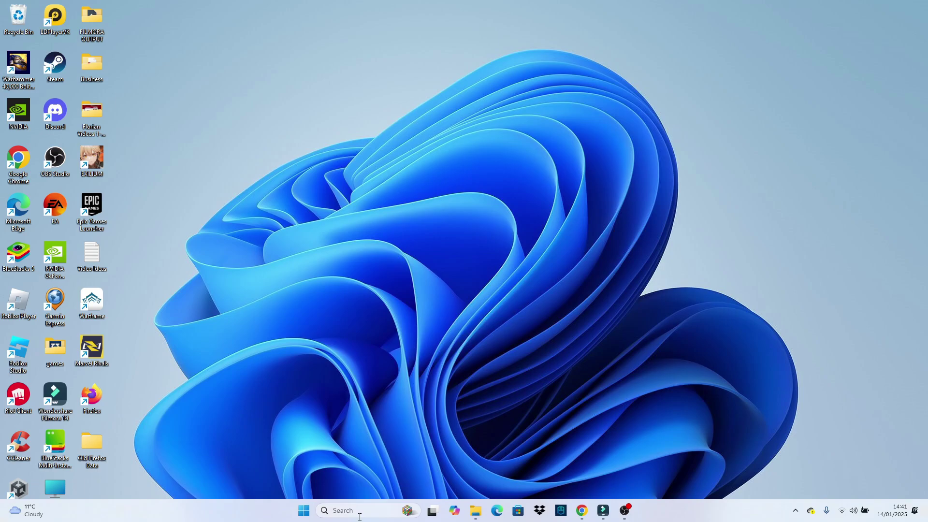
Step: Launch the Run dialog from search with %localappdata% in the Open field
{"action": "left_click", "coordinate": [361, 512]}
{"action": "type", "text": "RUn"}
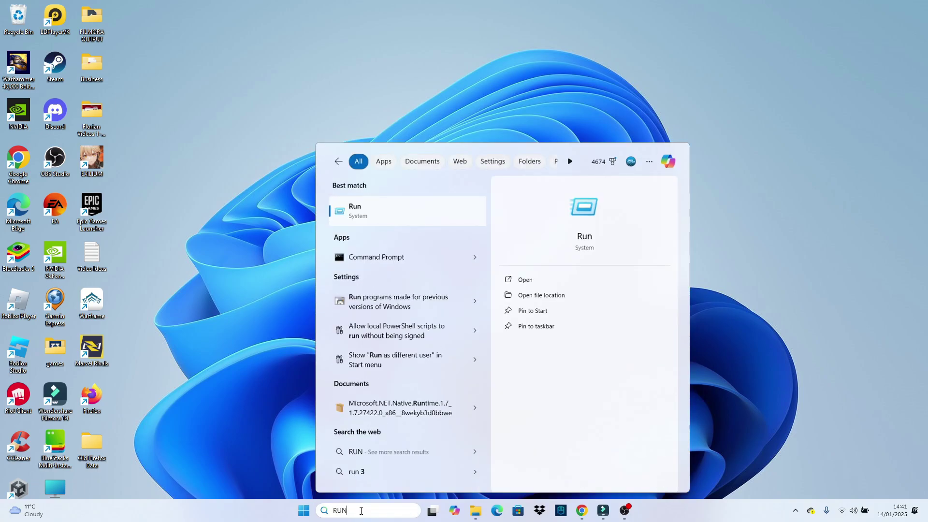
{"action": "left_click", "coordinate": [426, 215]}
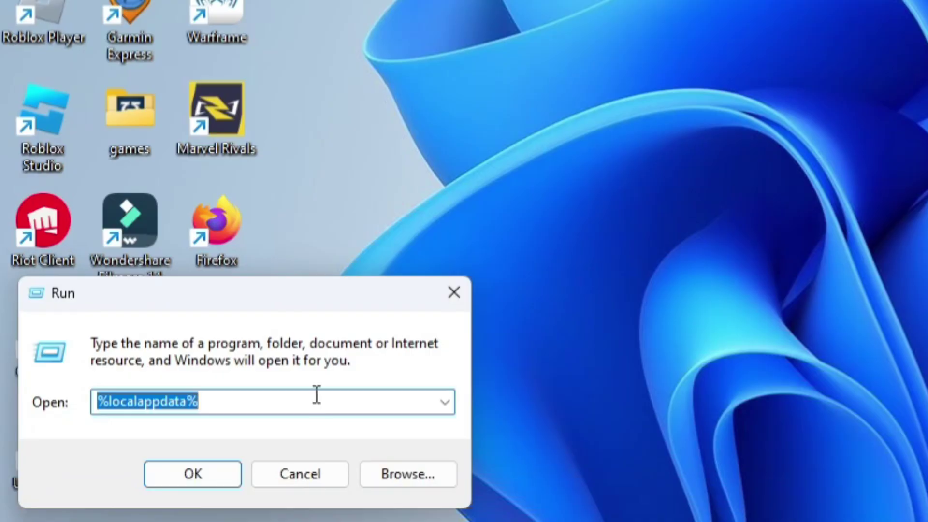
{"action": "left_click", "coordinate": [133, 468]}
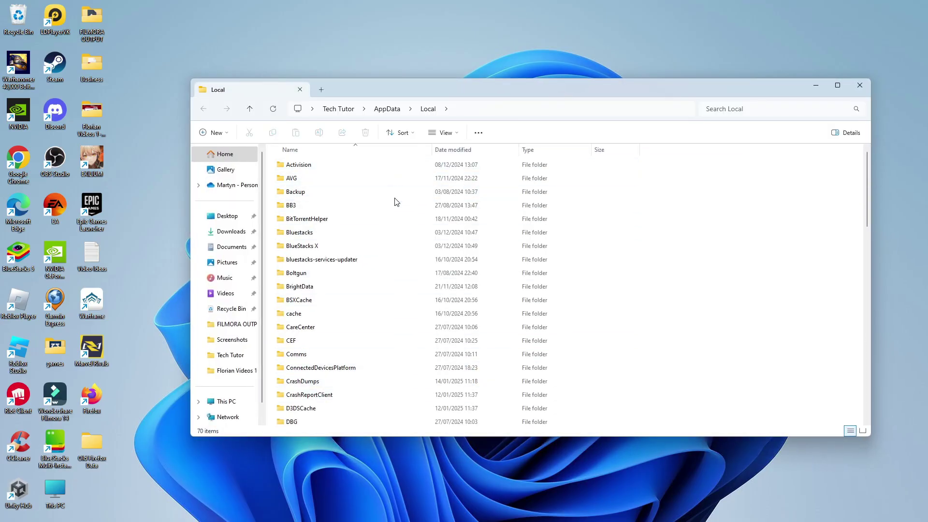
Step: Scroll to the Steam folder in AppData\Local and delete it
{"action": "left_click", "coordinate": [389, 259]}
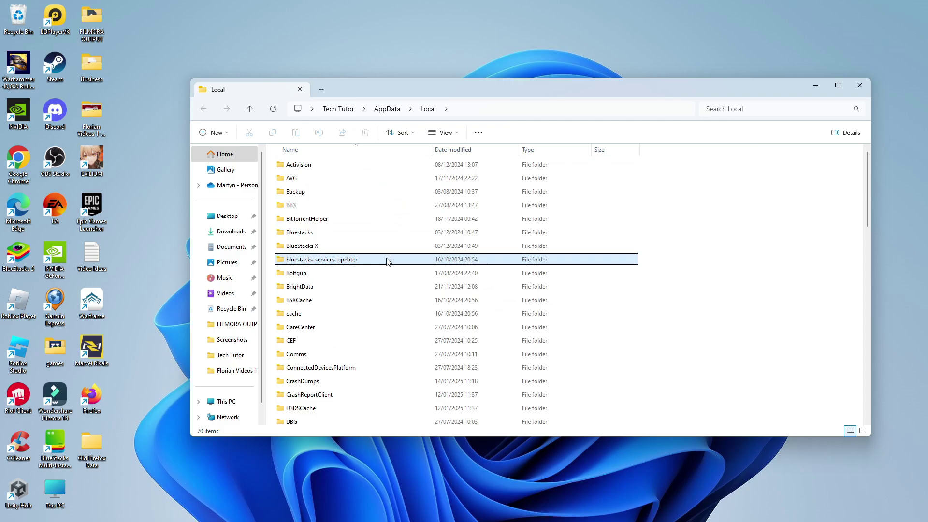
{"action": "scroll", "coordinate": [388, 257], "scroll_direction": "down", "scroll_amount": 3}
{"action": "scroll", "coordinate": [389, 256], "scroll_direction": "down", "scroll_amount": 3}
{"action": "scroll", "coordinate": [387, 253], "scroll_direction": "down", "scroll_amount": 3}
{"action": "scroll", "coordinate": [377, 268], "scroll_direction": "down", "scroll_amount": 3}
{"action": "scroll", "coordinate": [378, 269], "scroll_direction": "down", "scroll_amount": 1}
{"action": "scroll", "coordinate": [378, 269], "scroll_direction": "down", "scroll_amount": 2}
{"action": "scroll", "coordinate": [377, 269], "scroll_direction": "down", "scroll_amount": 1}
{"action": "scroll", "coordinate": [377, 270], "scroll_direction": "up", "scroll_amount": 1}
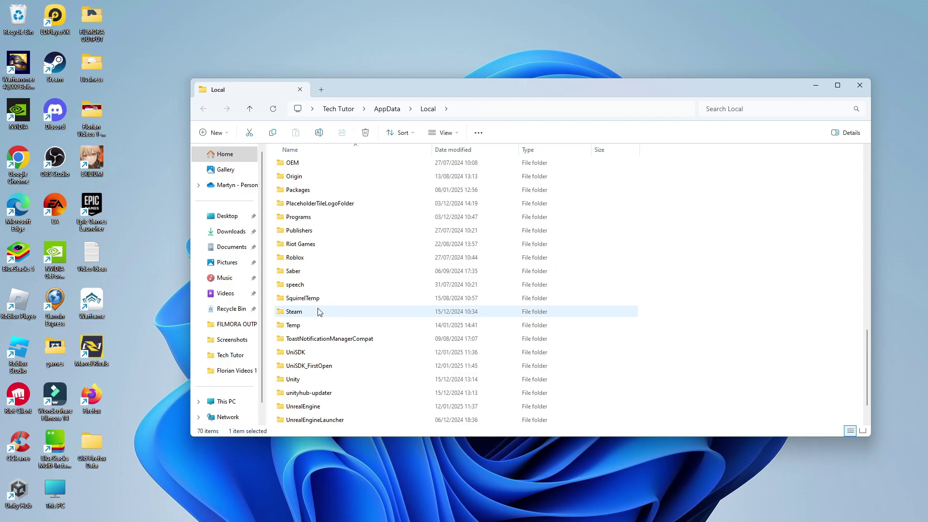
{"action": "left_click", "coordinate": [336, 313]}
{"action": "mouse_move", "coordinate": [302, 298]}
{"action": "key", "text": "Delete"}
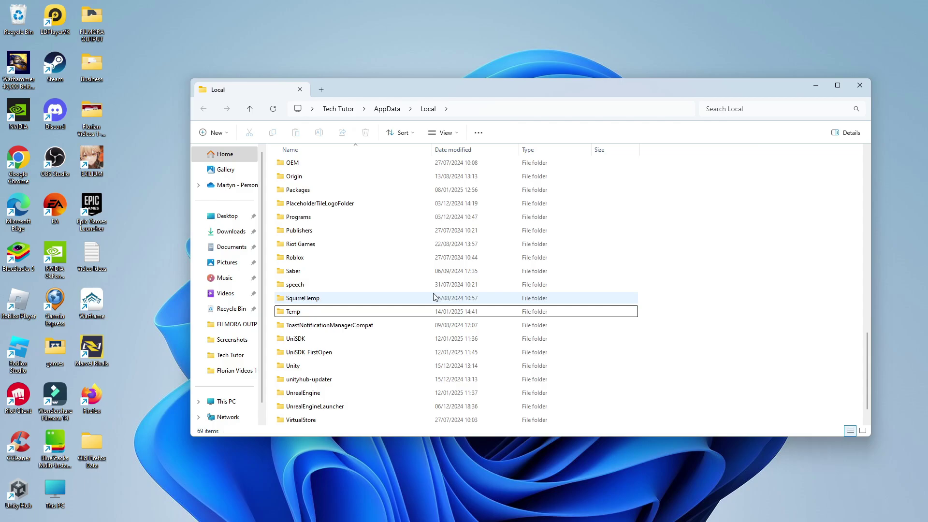
{"action": "mouse_move", "coordinate": [414, 271]}
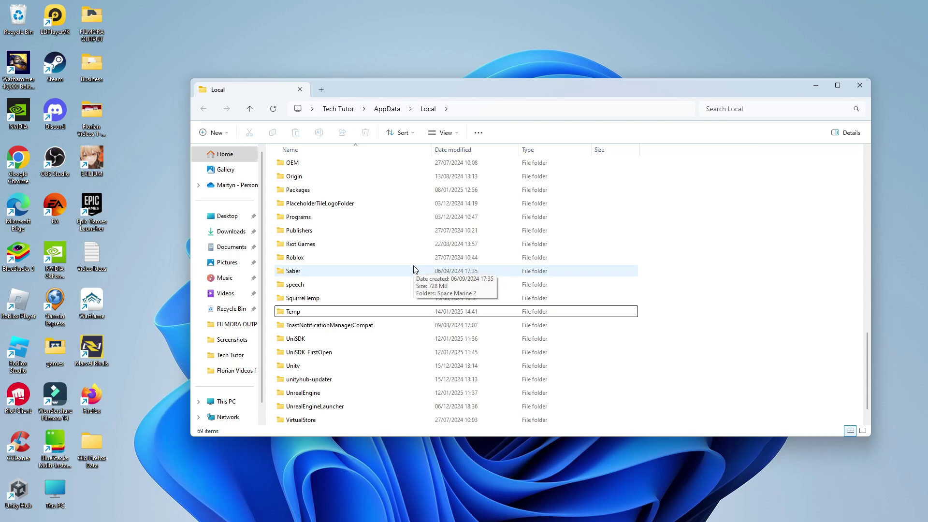
Step: Close File Explorer, search 'STEAM', and bring up the Steam result's context menu
{"action": "left_click", "coordinate": [860, 87]}
{"action": "left_click", "coordinate": [365, 511]}
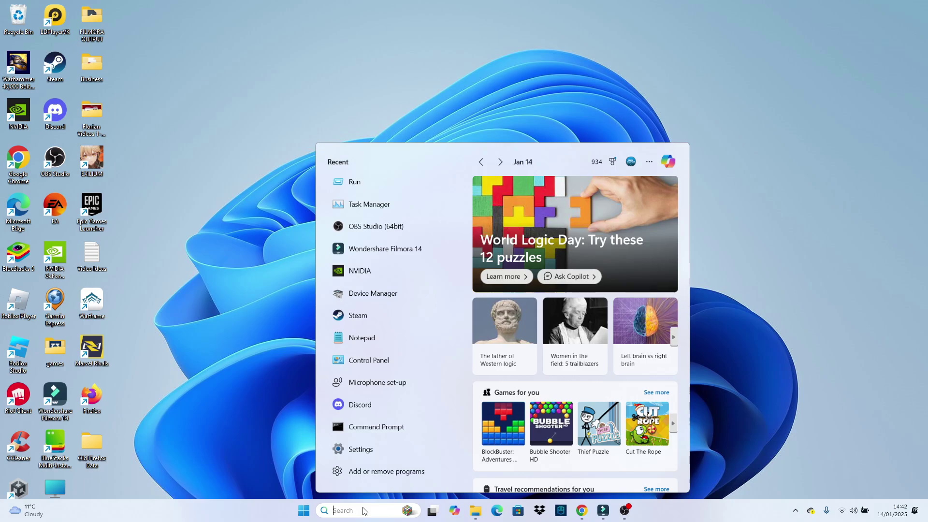
{"action": "type", "text": "STEAM"}
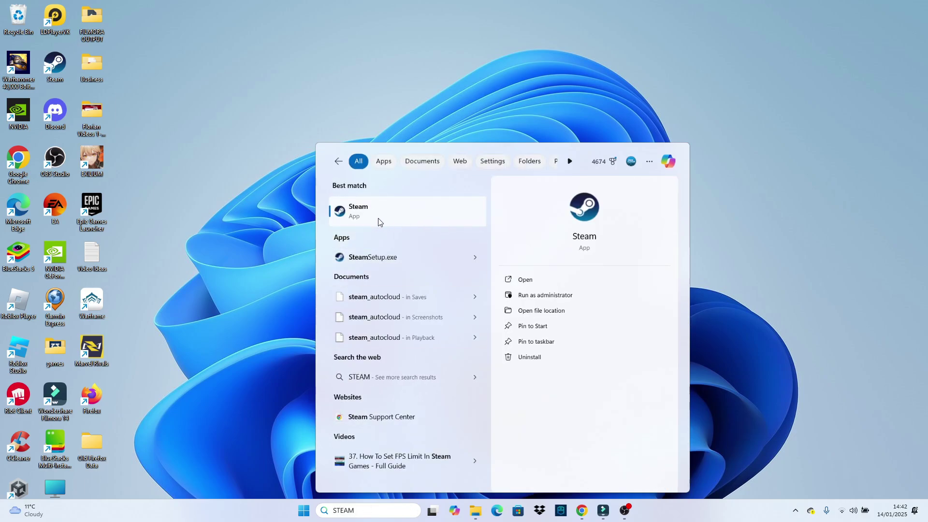
{"action": "left_click", "coordinate": [277, 225]}
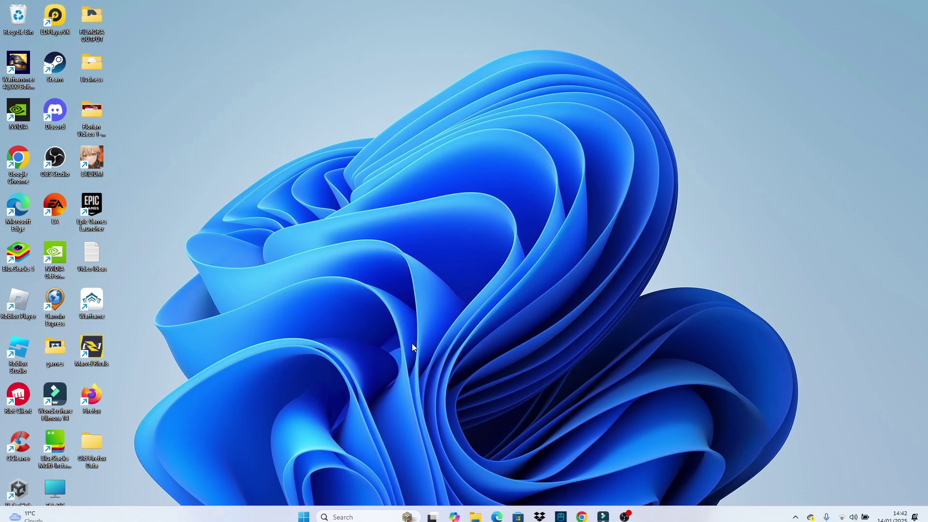
{"action": "left_click", "coordinate": [370, 516]}
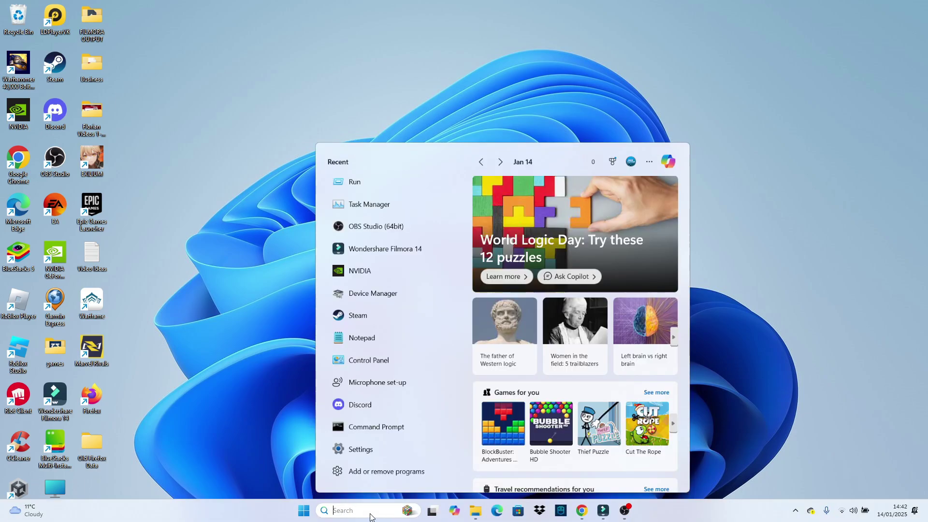
{"action": "type", "text": "STEAM"}
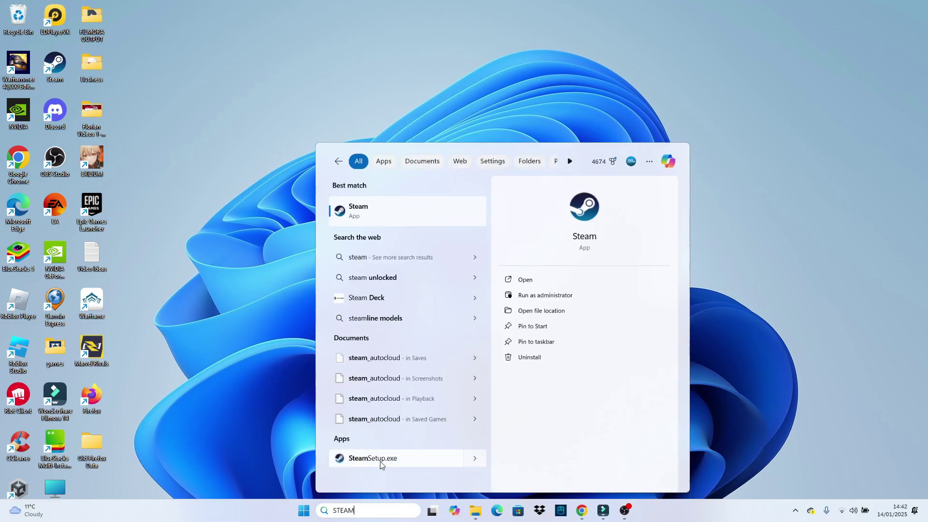
{"action": "right_click", "coordinate": [435, 211]}
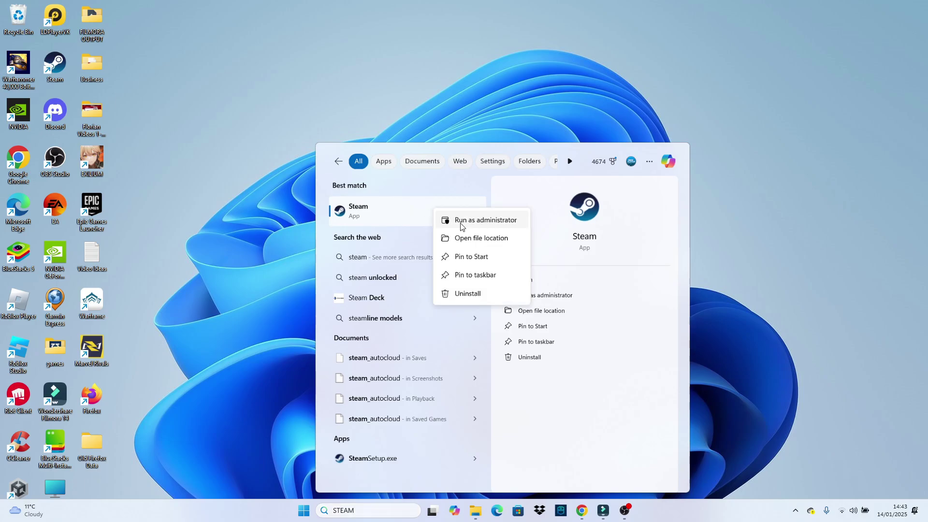
Step: Show the Compatibility properties of the Steam shortcut in its file location
{"action": "left_click", "coordinate": [491, 238]}
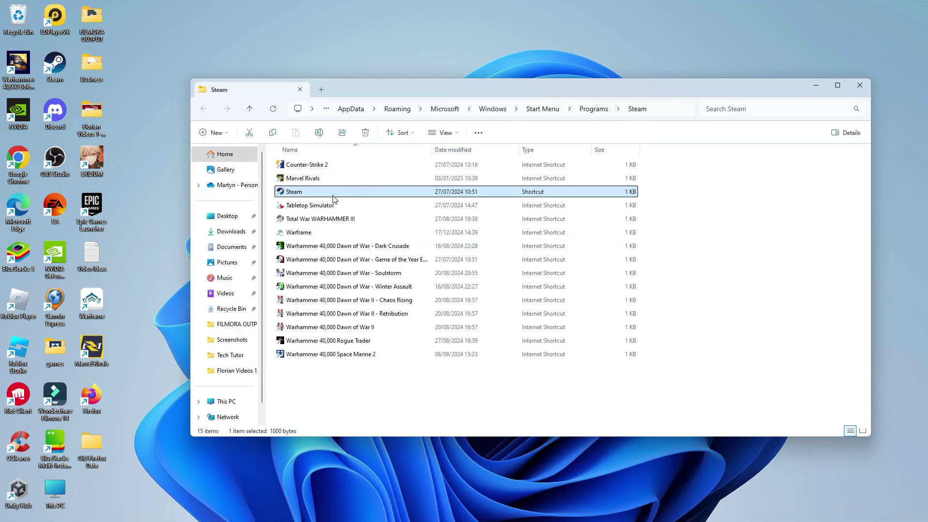
{"action": "right_click", "coordinate": [341, 196]}
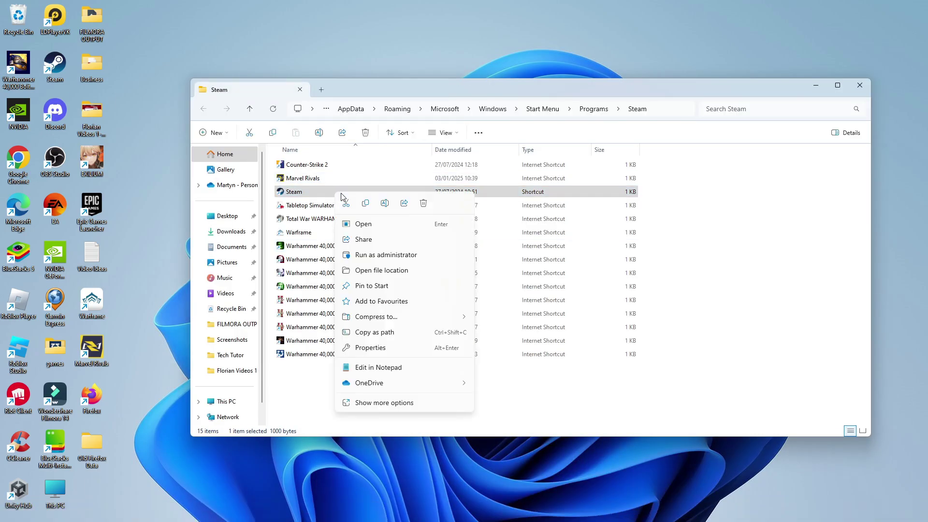
{"action": "left_click", "coordinate": [404, 350]}
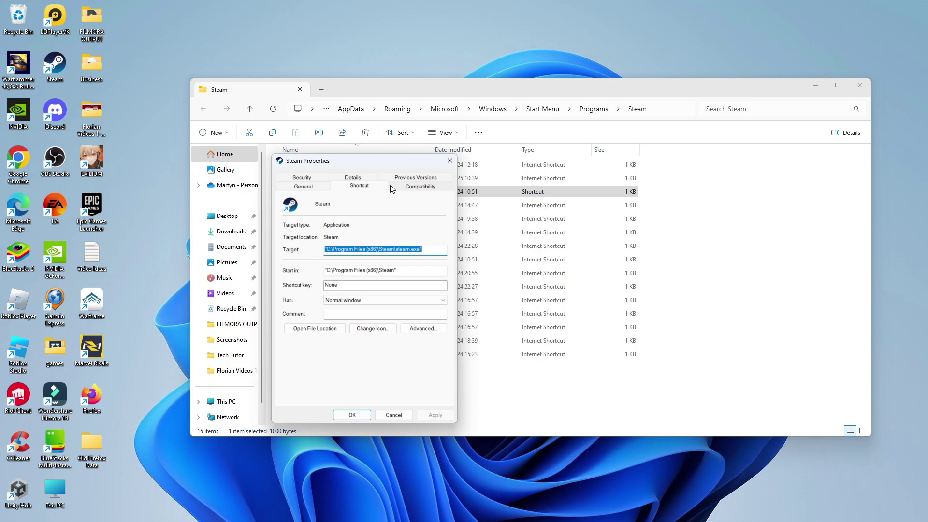
{"action": "left_click", "coordinate": [424, 189]}
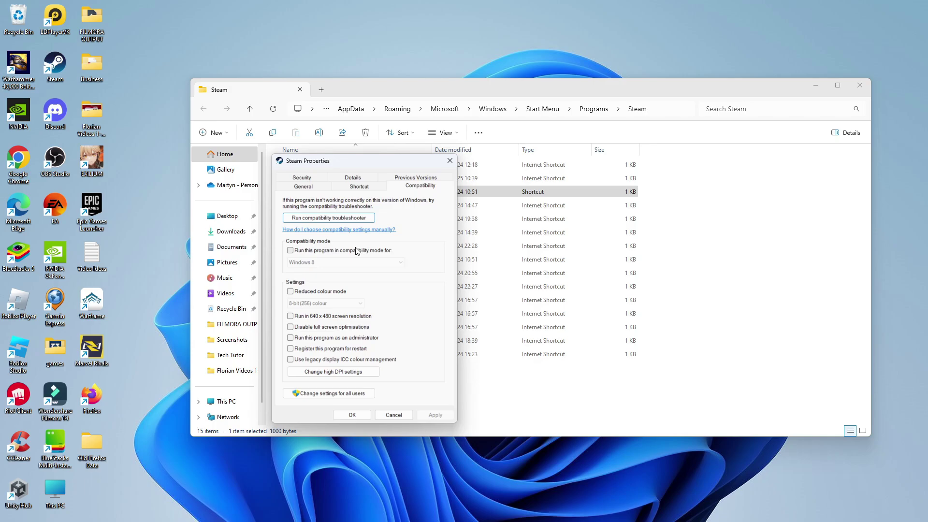
Step: Enable Windows 8 compatibility mode, disable full-screen optimisations, run as administrator, and save
{"action": "left_click", "coordinate": [296, 250]}
{"action": "left_click", "coordinate": [290, 327]}
{"action": "left_click", "coordinate": [290, 337]}
{"action": "left_click", "coordinate": [352, 415]}
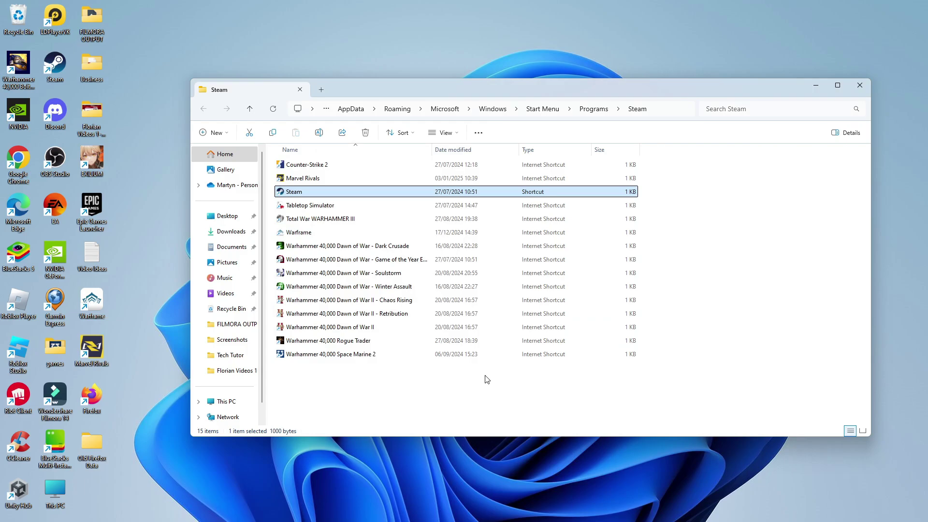
{"action": "double_click", "coordinate": [332, 188]}
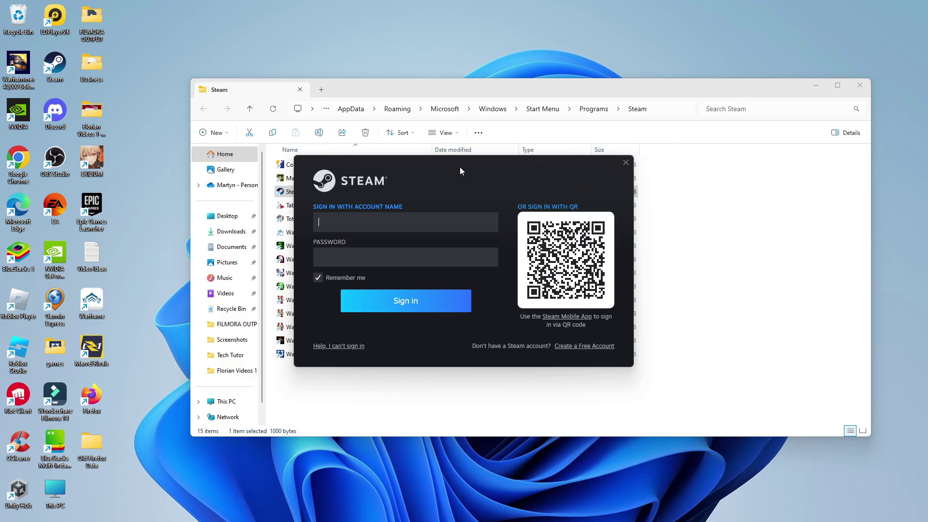
{"action": "left_click", "coordinate": [625, 163]}
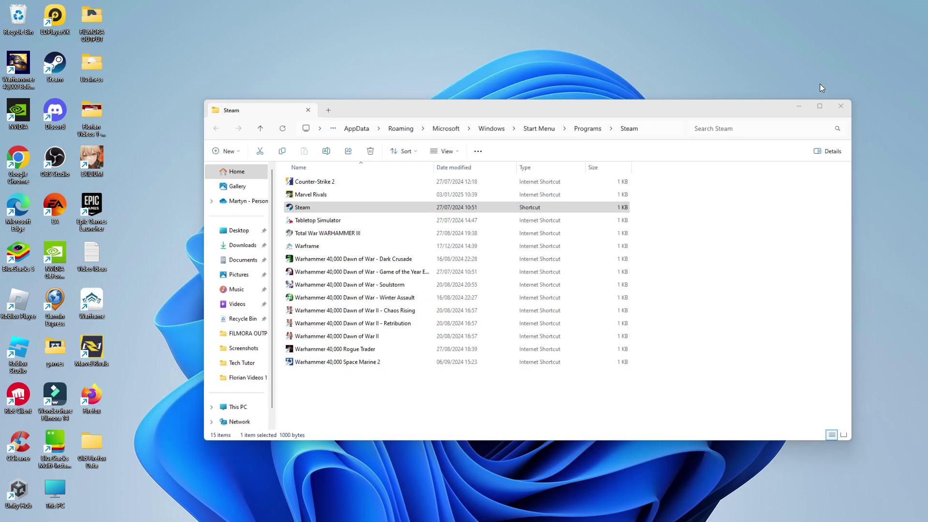
Step: Close Explorer and open Add or remove programs by searching 'REMOVE'
{"action": "left_click", "coordinate": [817, 85]}
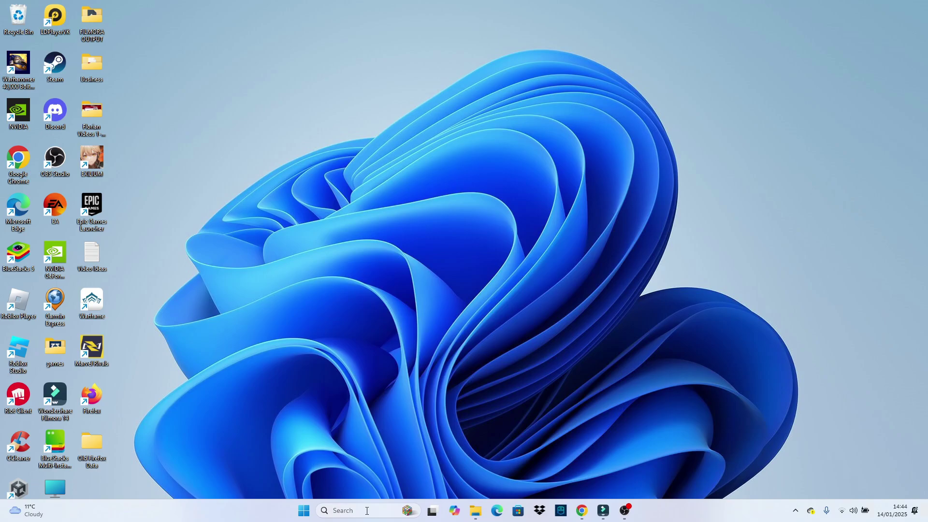
{"action": "left_click", "coordinate": [367, 511]}
{"action": "type", "text": "RE"}
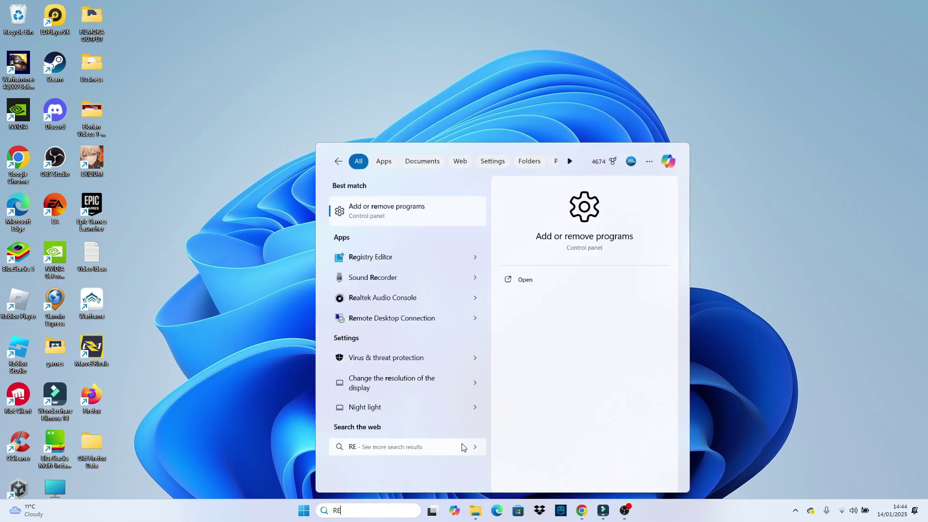
{"action": "type", "text": "MVE"}
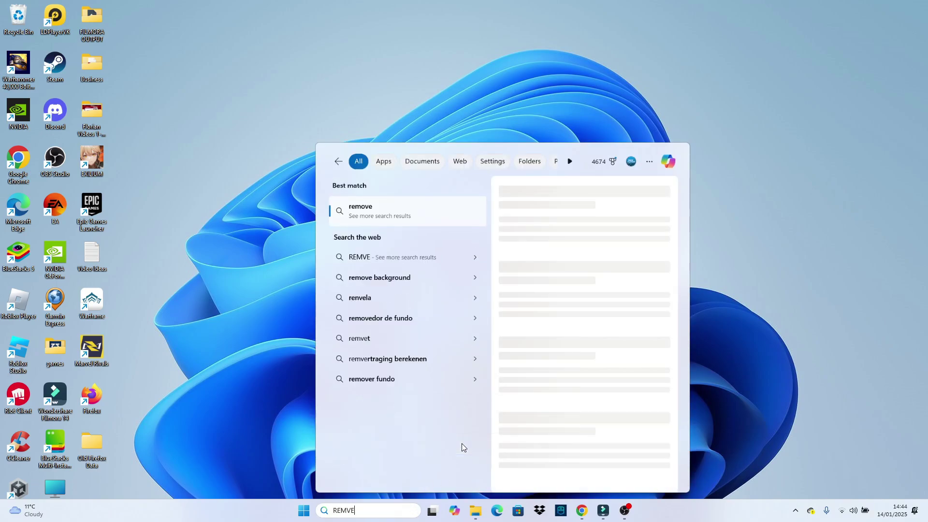
{"action": "key", "text": "BackSpace"}
{"action": "key", "text": "BackSpace"}
{"action": "type", "text": "OVE"}
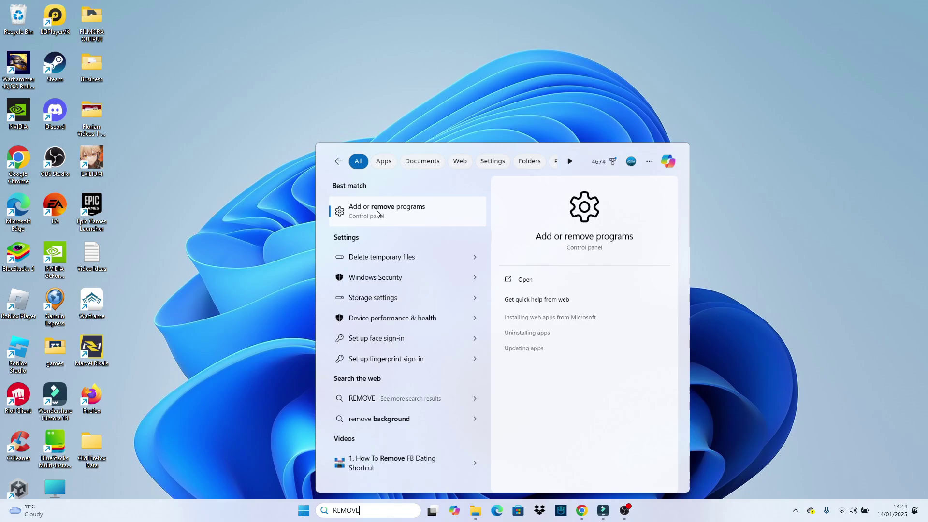
{"action": "left_click", "coordinate": [392, 207]}
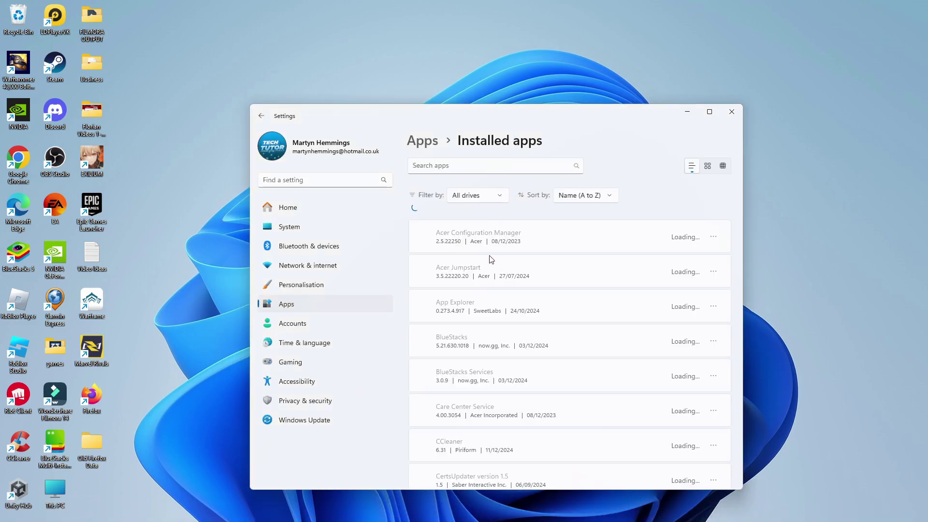
Step: Filter installed apps to 'STEAM' and choose Uninstall for Steam
{"action": "left_click", "coordinate": [453, 165]}
{"action": "type", "text": "STEAM"}
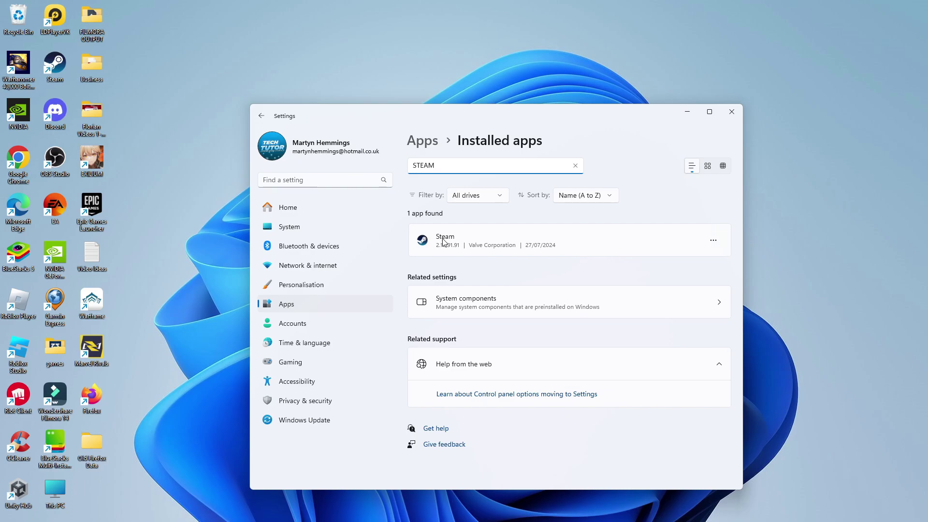
{"action": "left_click", "coordinate": [711, 243]}
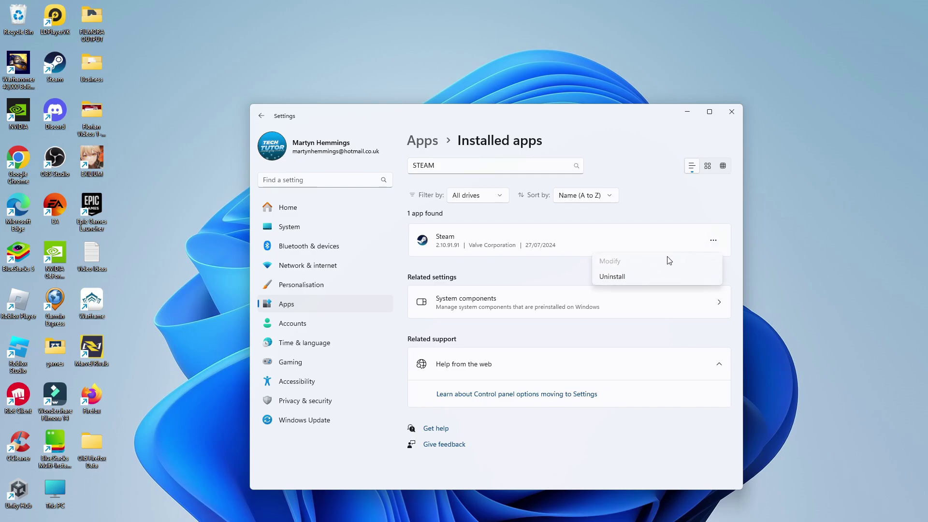
{"action": "left_click", "coordinate": [648, 279]}
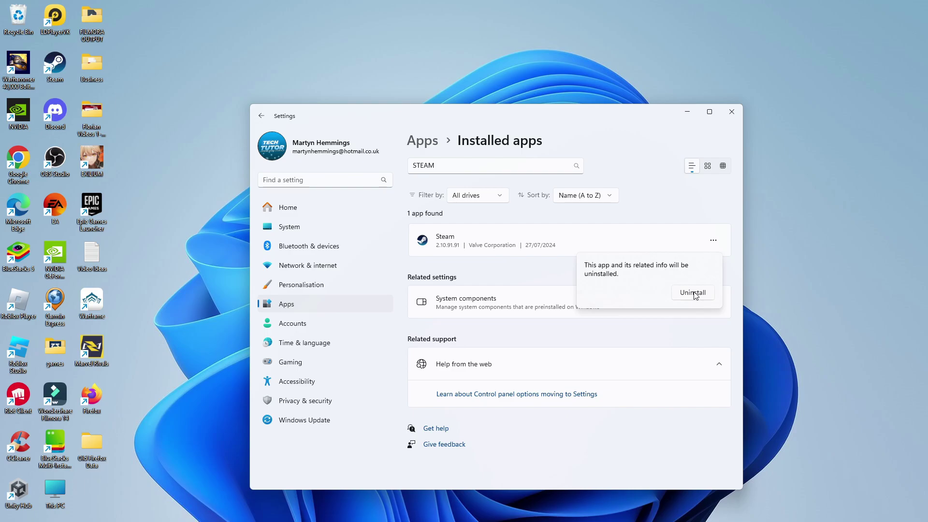